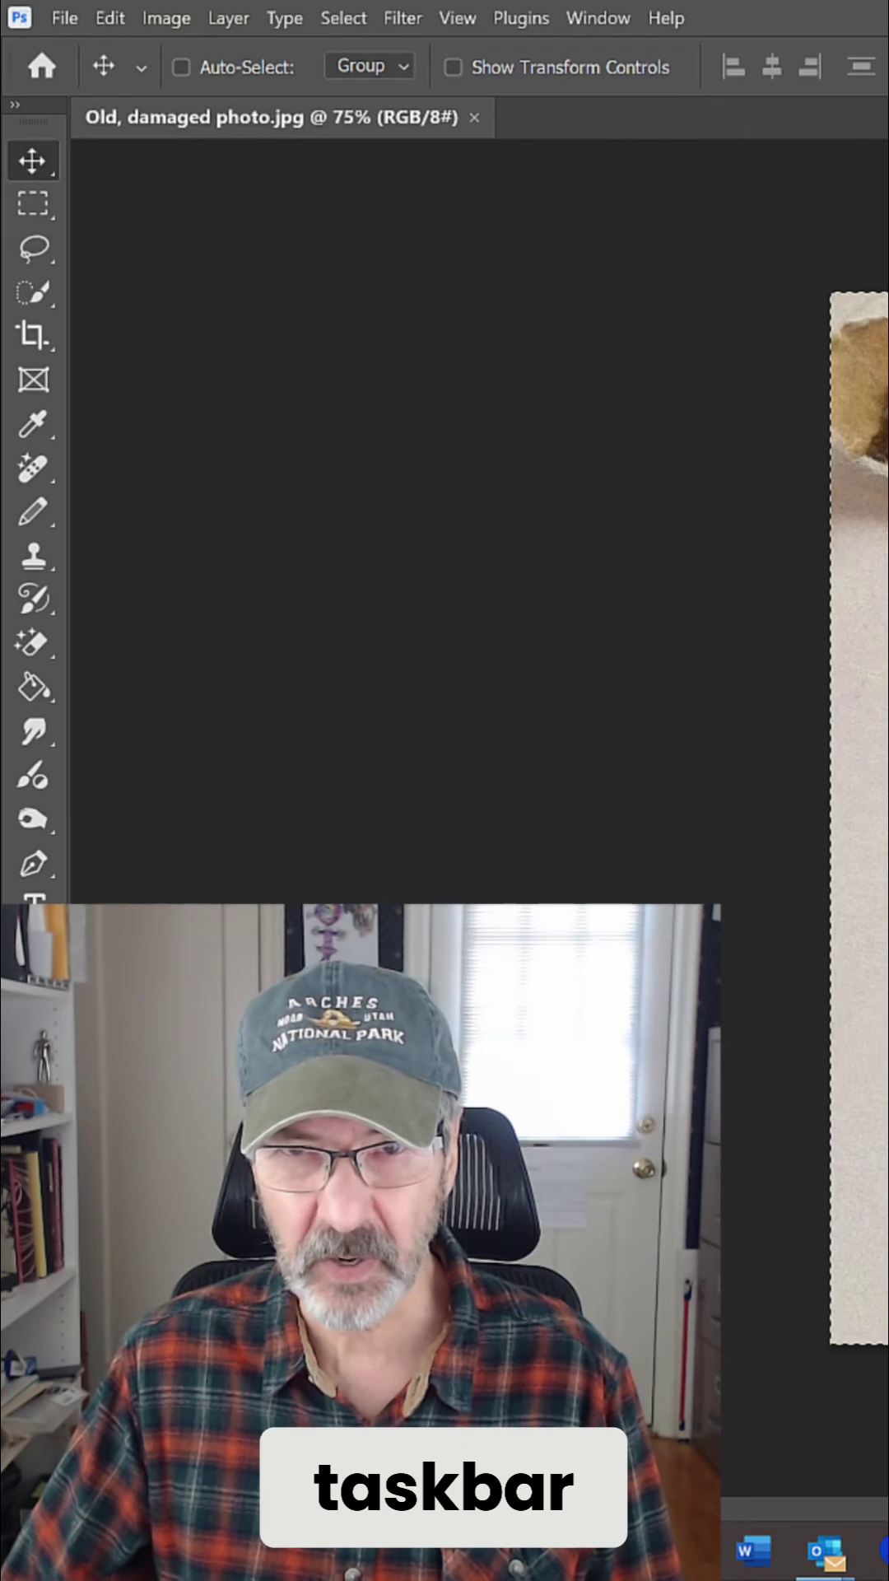
Show the Contextual Task Bar from the Window menu so Generative Fill is offered
left_click(597, 17)
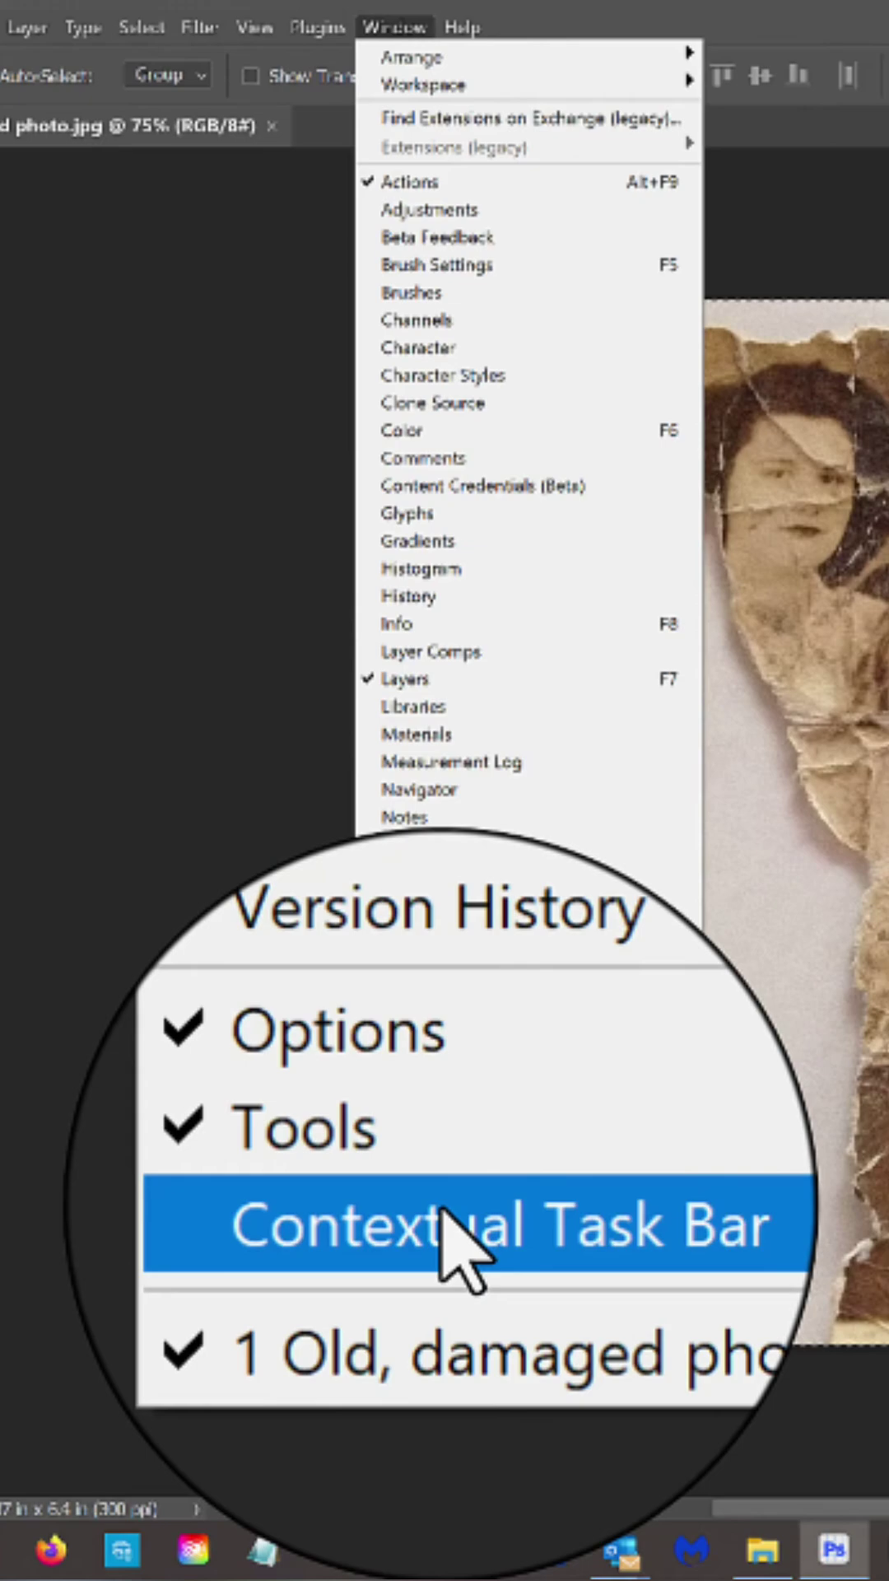
left_click(441, 1211)
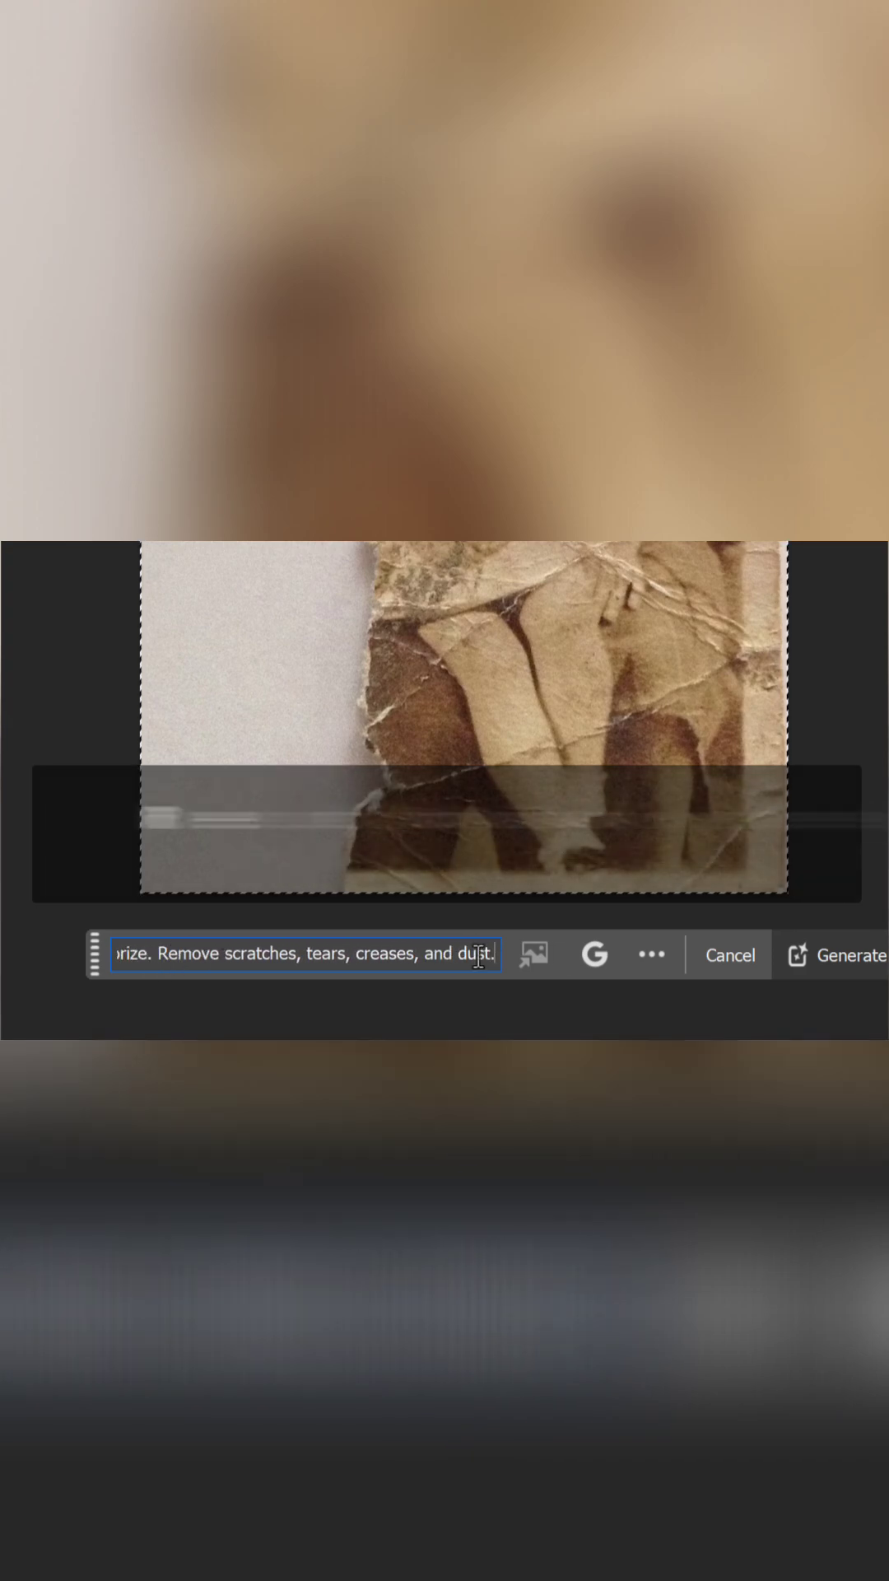
Confirm the colorize and remove-scratches, tears, creases and dust prompt for Generative Fill
left_click(557, 1153)
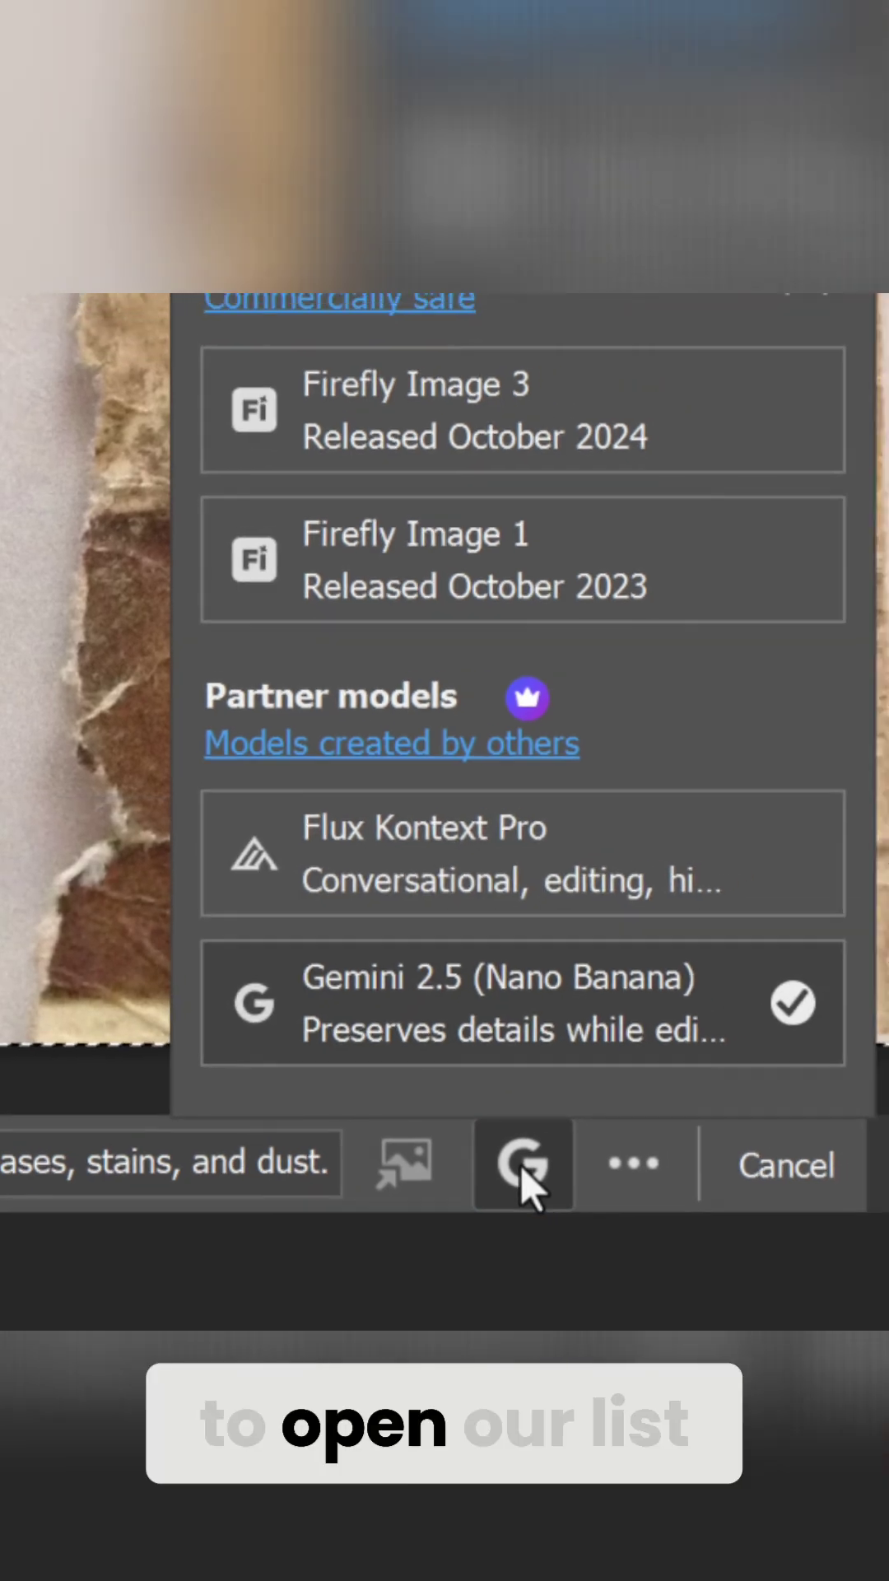